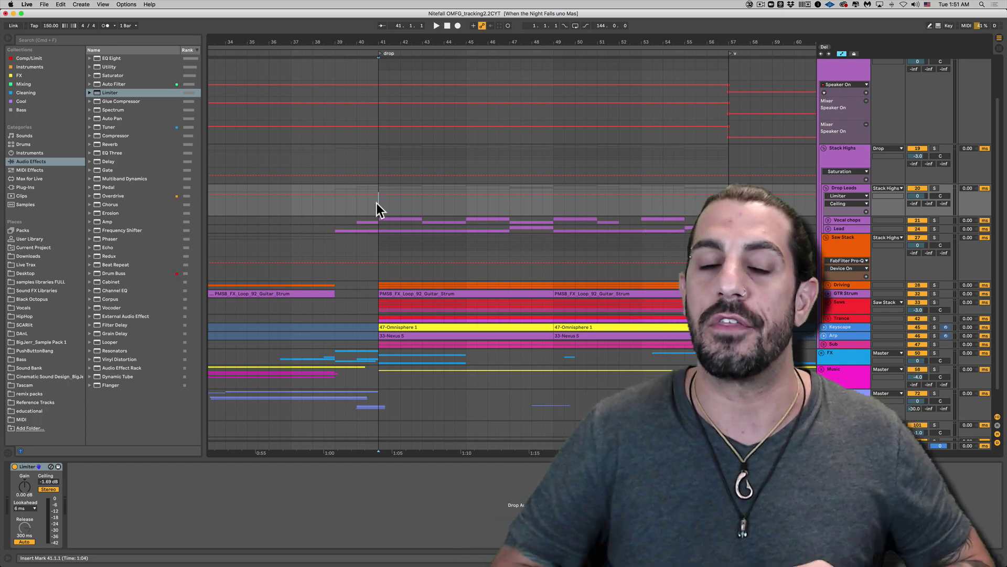
Step: Play the arrangement from the bar 41 drop to hear the mix
key(space)
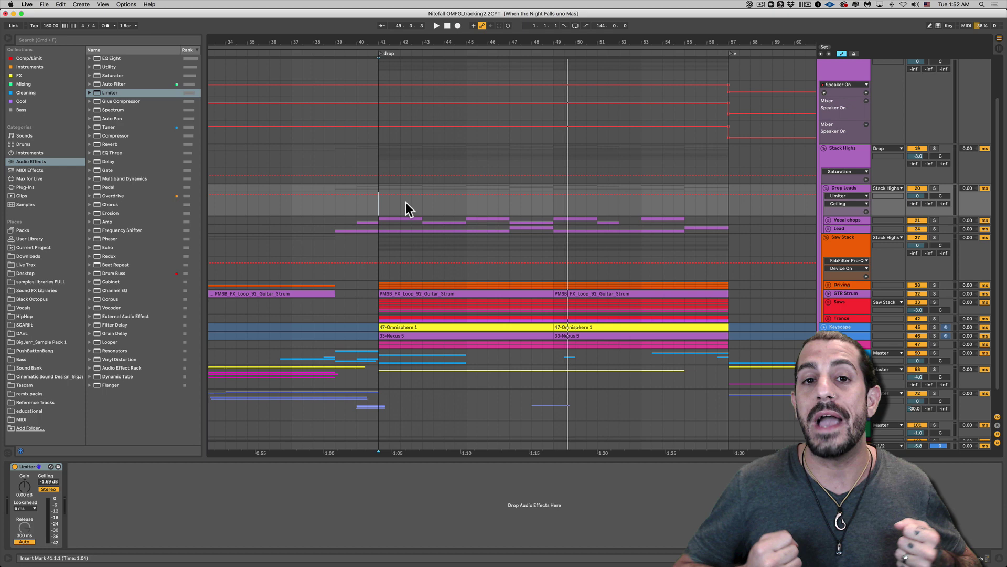
Step: Play the drop with Saw Stack soloed, then with only Drop Leads soloed, then stop
click(934, 238)
key(space)
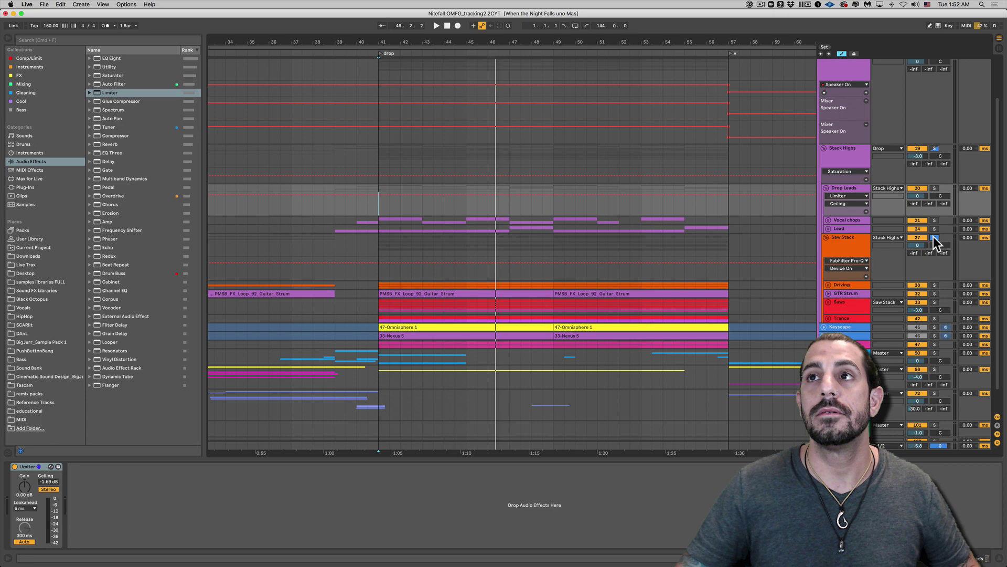
click(935, 188)
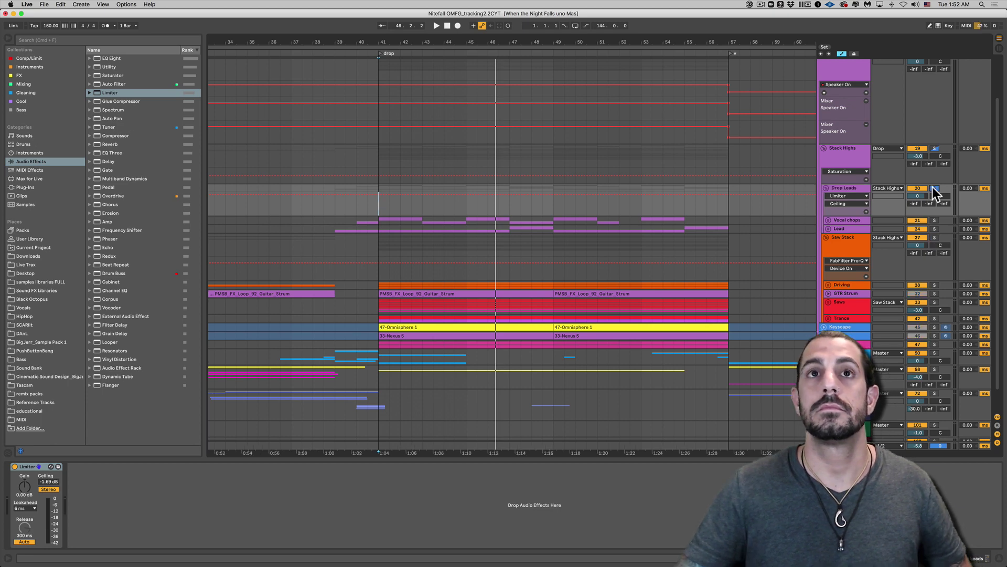
key(space)
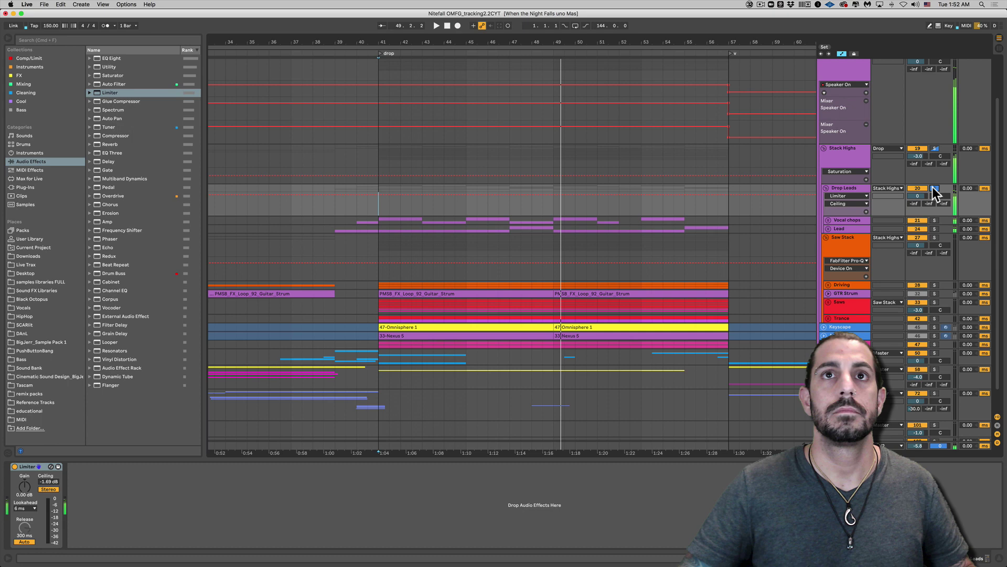
key(space)
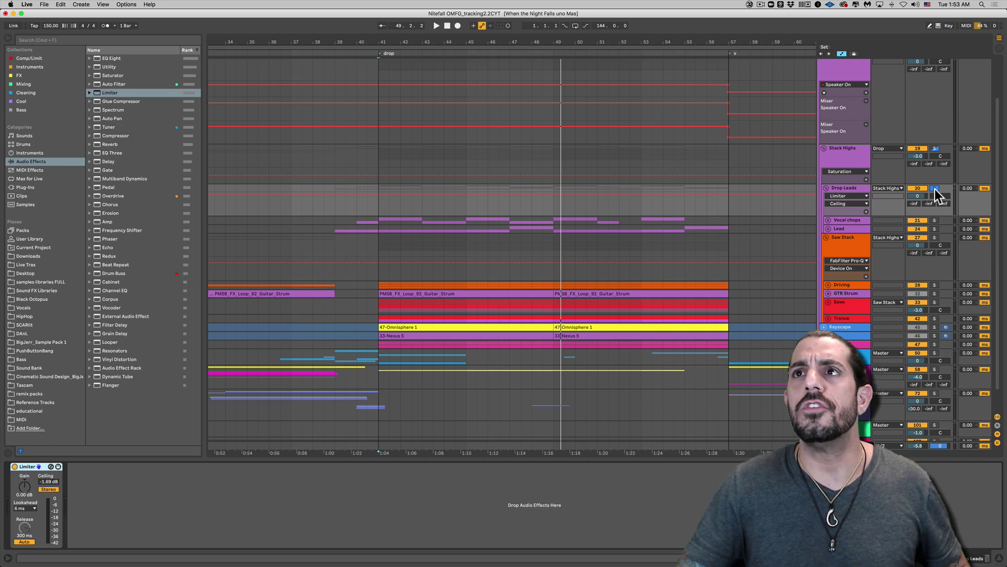
Step: Unsolo Drop Leads and select Saw Stack to show its FabFilter Pro-Q 3 device
click(935, 189)
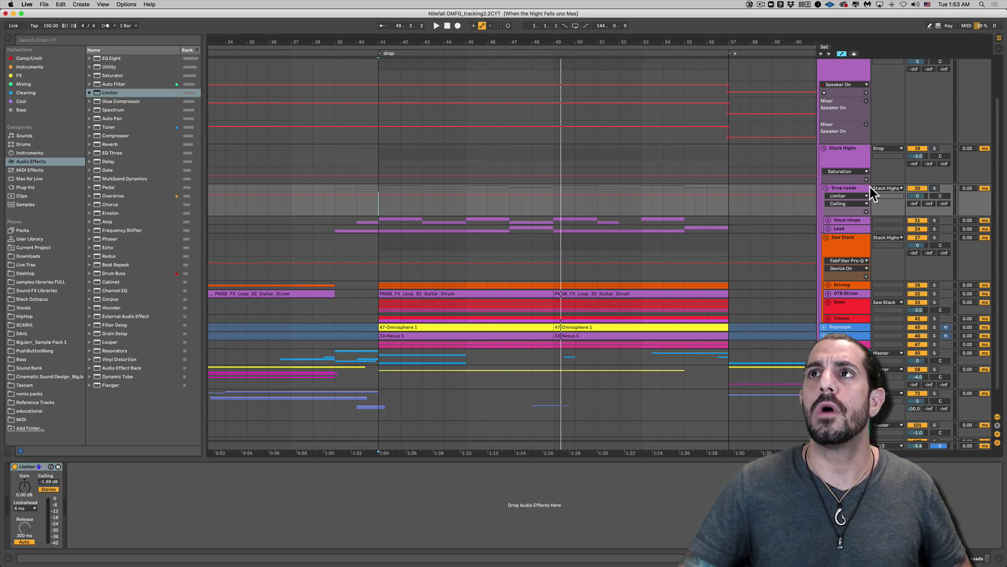
scroll(933, 95, up, 2)
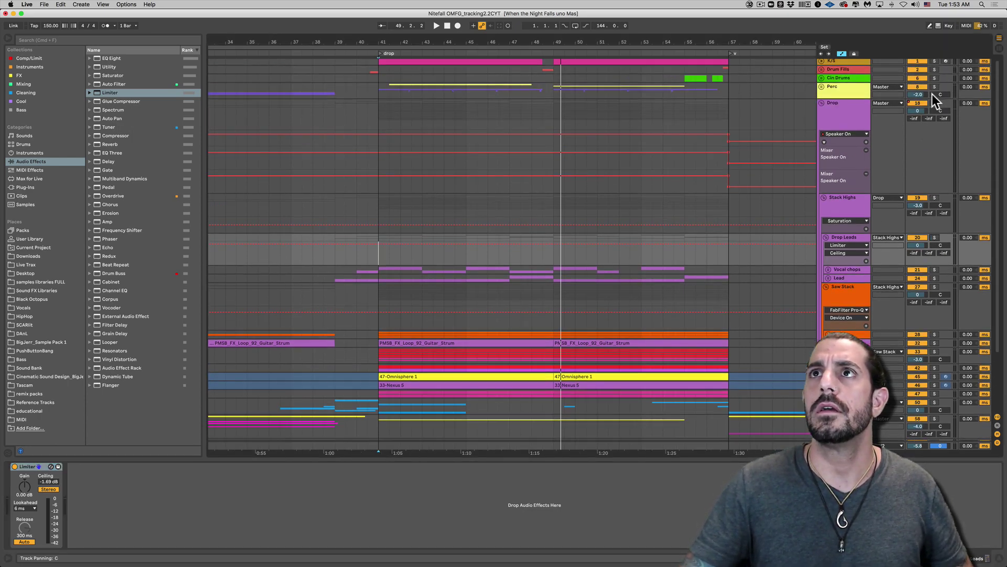
scroll(858, 249, down, 2)
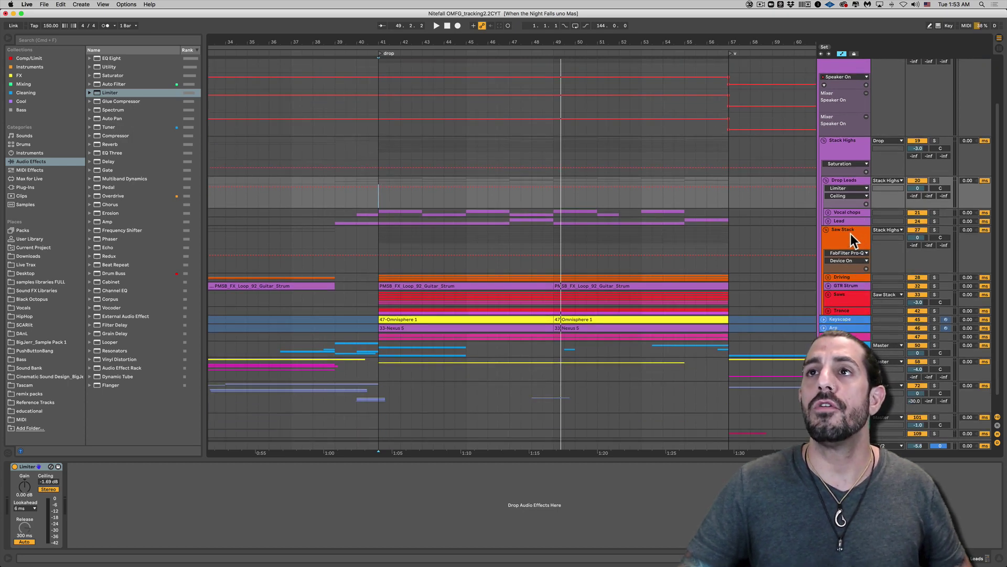
click(851, 234)
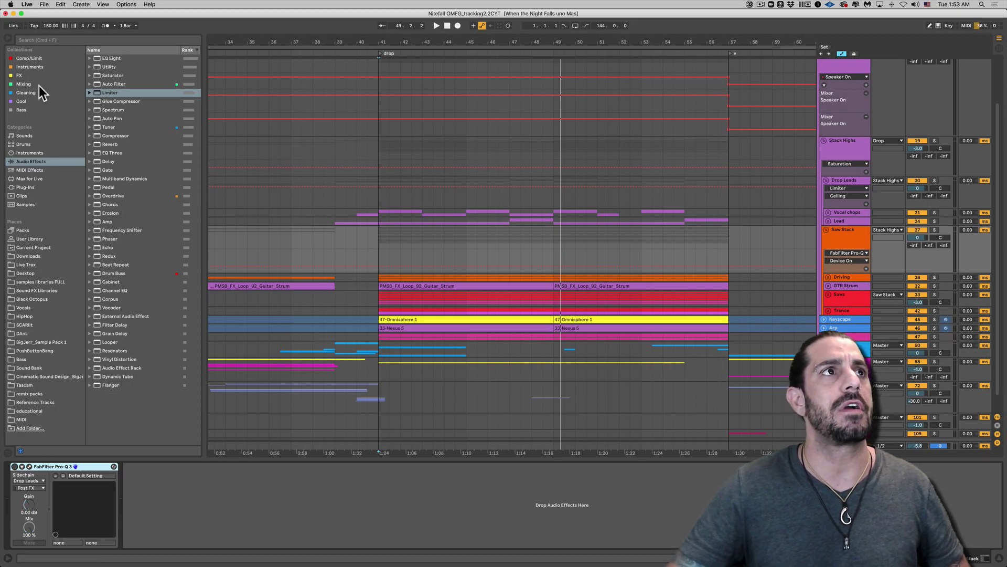
Step: Load FabFilter Pro-Q 3 from the Mixing collection onto Saw Stack, with Drop Leads as the sidechain source
click(39, 86)
double_click(142, 144)
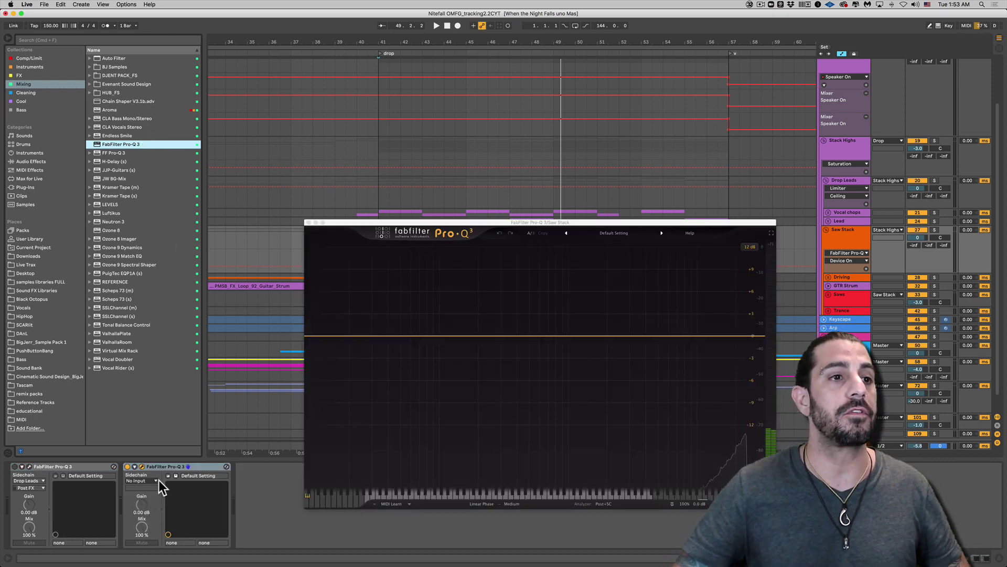
click(153, 480)
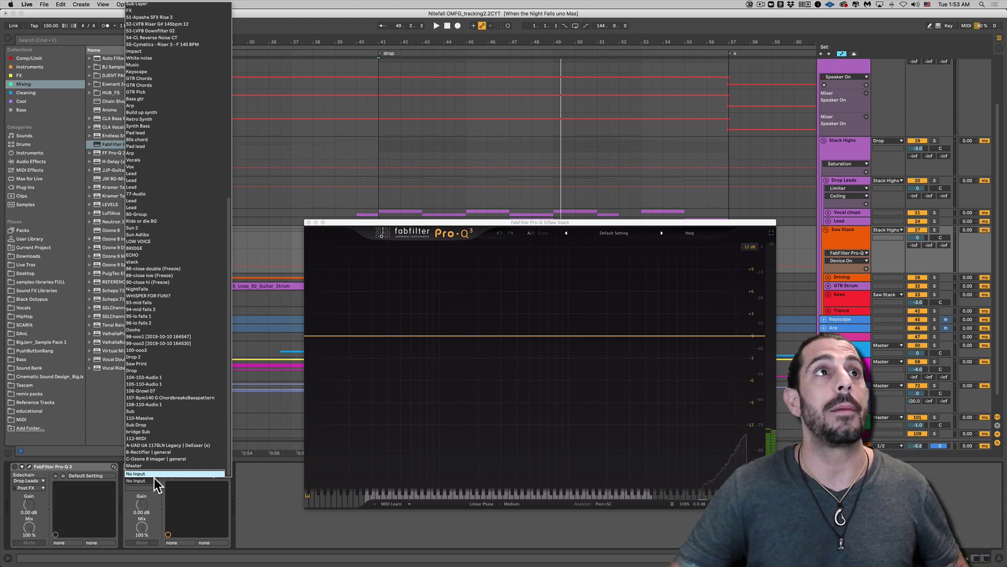
scroll(173, 241, up, 5)
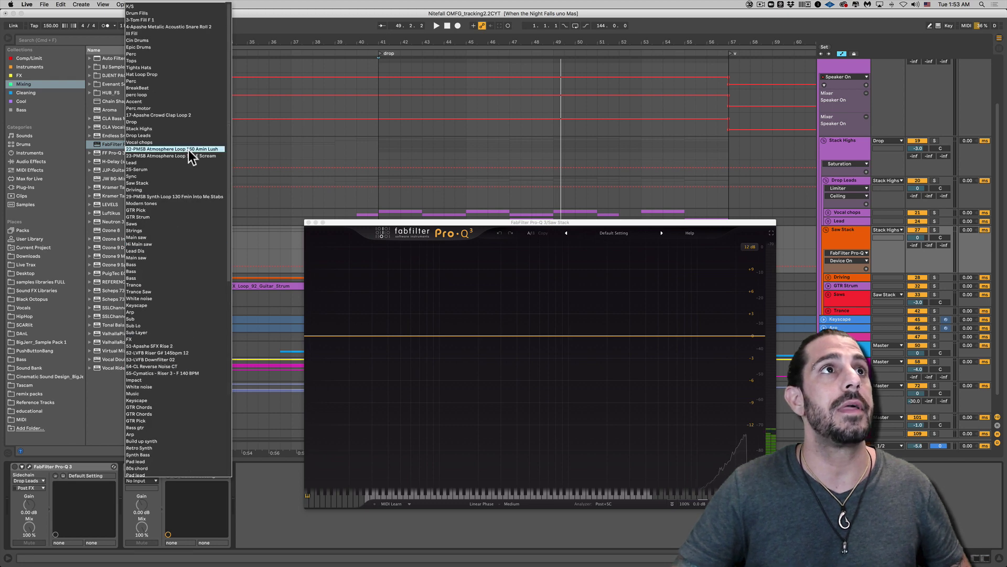
click(147, 136)
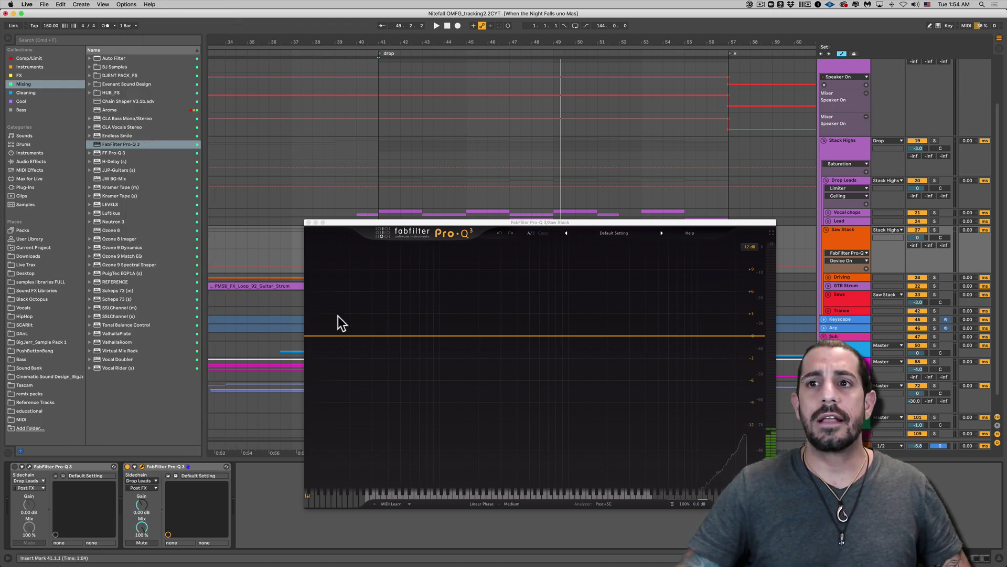
click(603, 504)
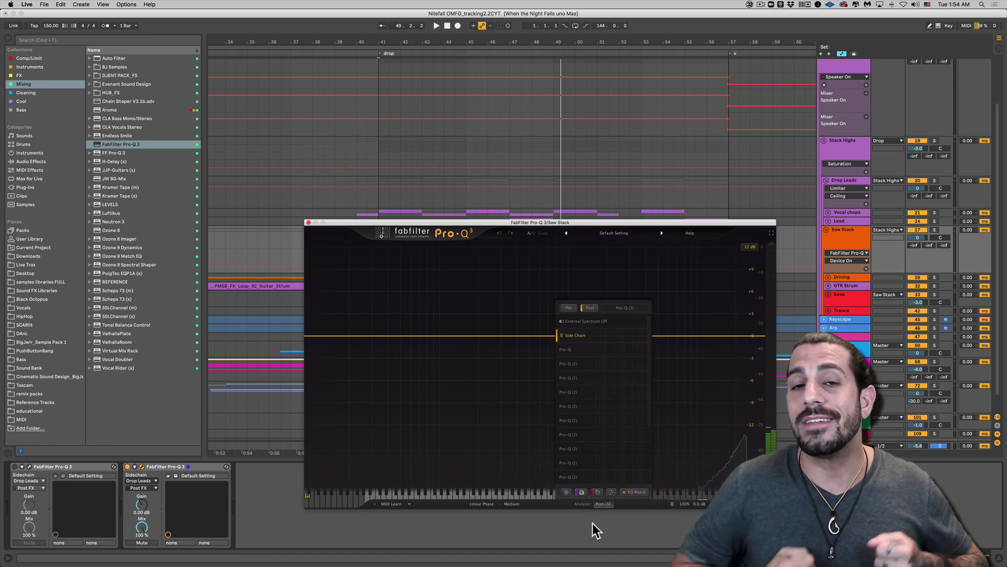
click(602, 505)
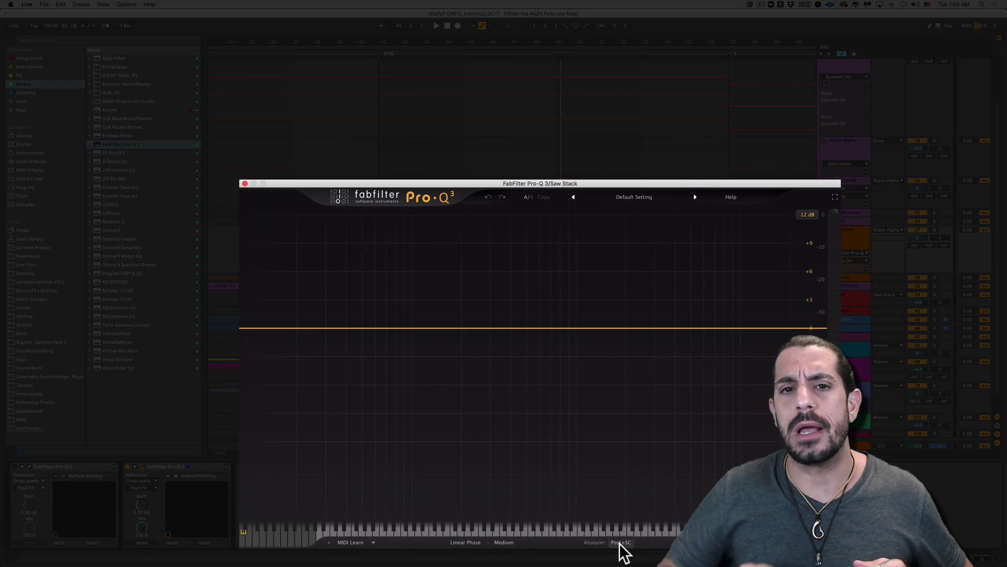
Step: During playback, add bell bands at about 982 Hz, 420 Hz, 152 Hz and 1.6 kHz
key(space)
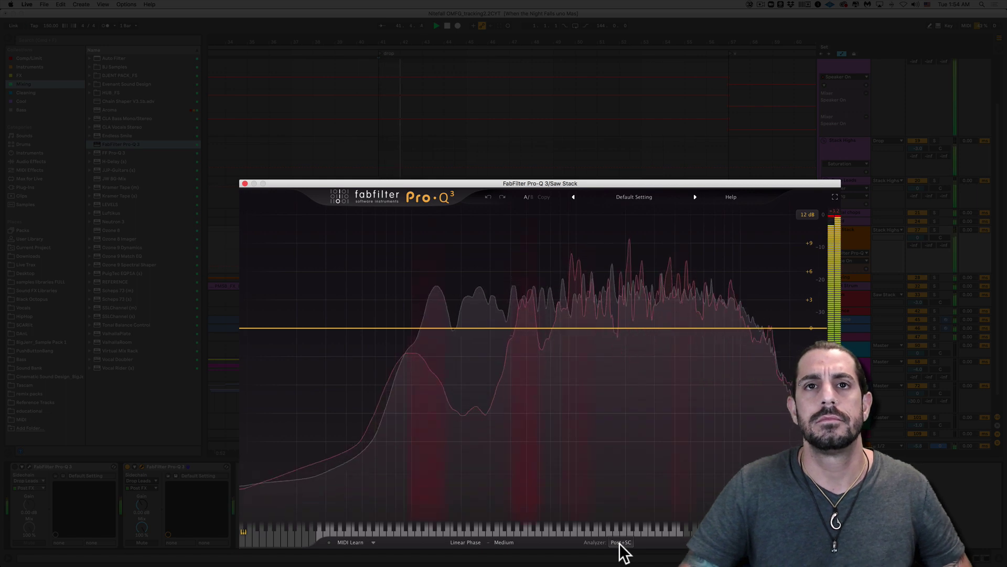
click(574, 327)
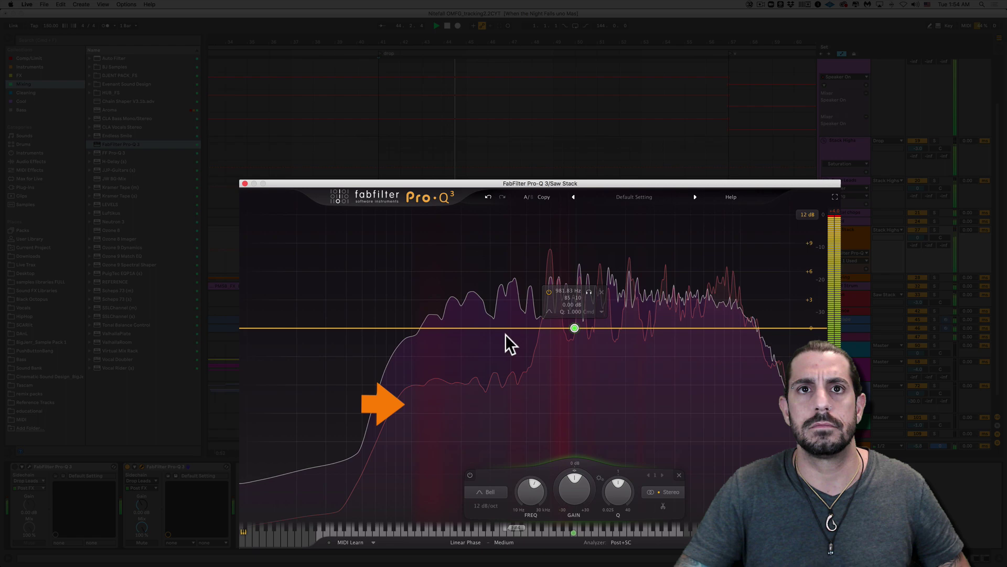
click(518, 327)
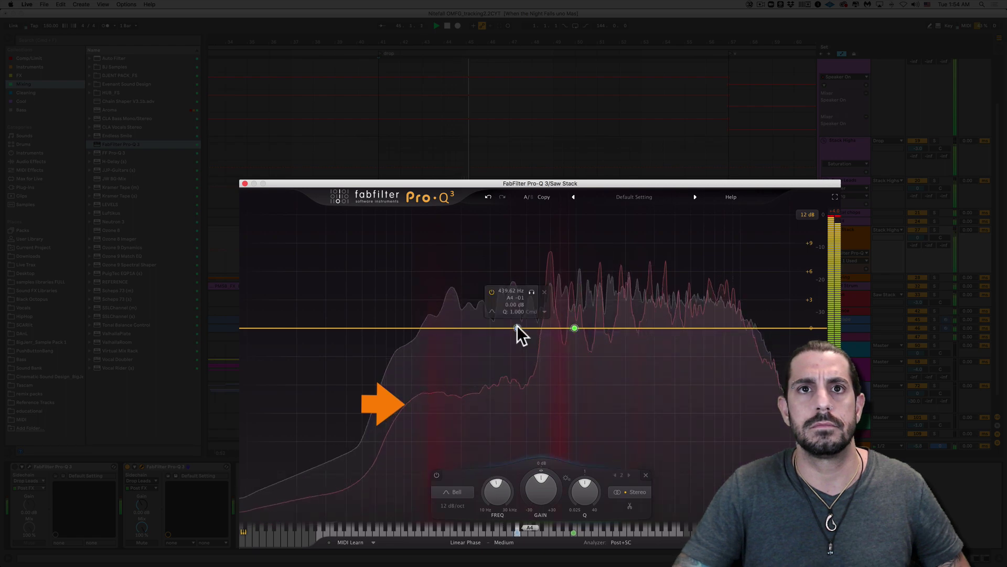
click(442, 328)
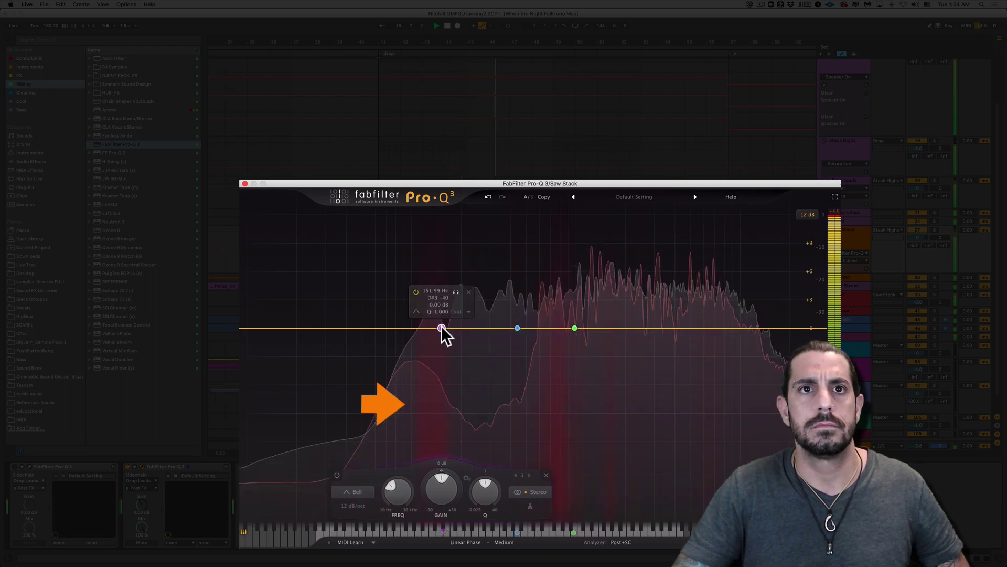
click(607, 328)
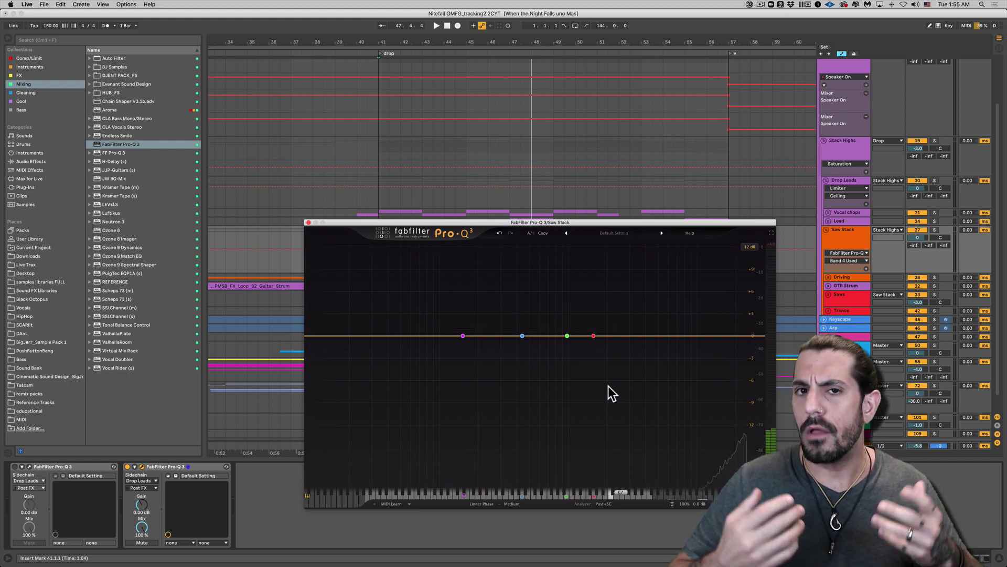
Step: Give the 152 Hz band a dynamic cut of about -3.95 dB with a higher Q
click(463, 335)
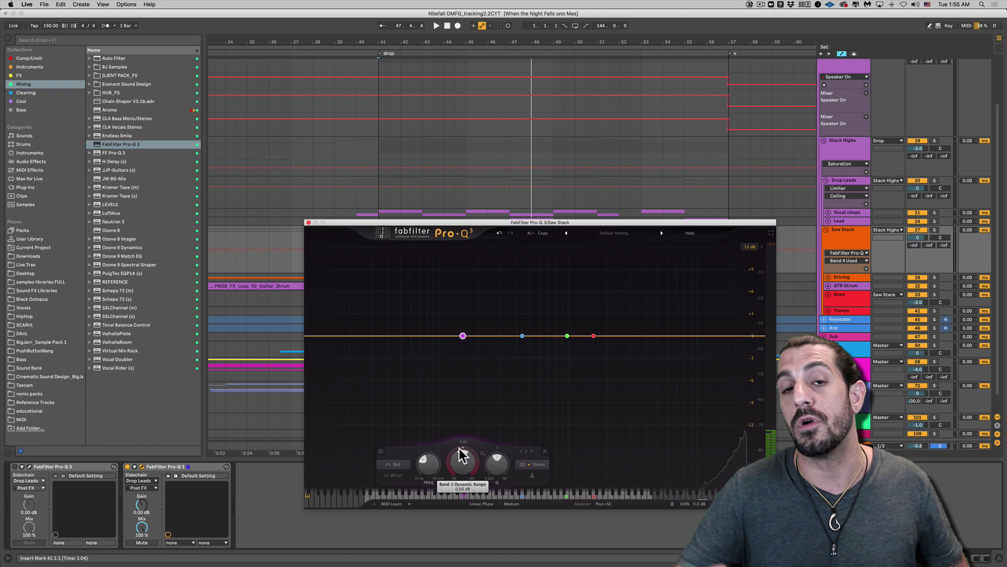
mouse_move(458, 448)
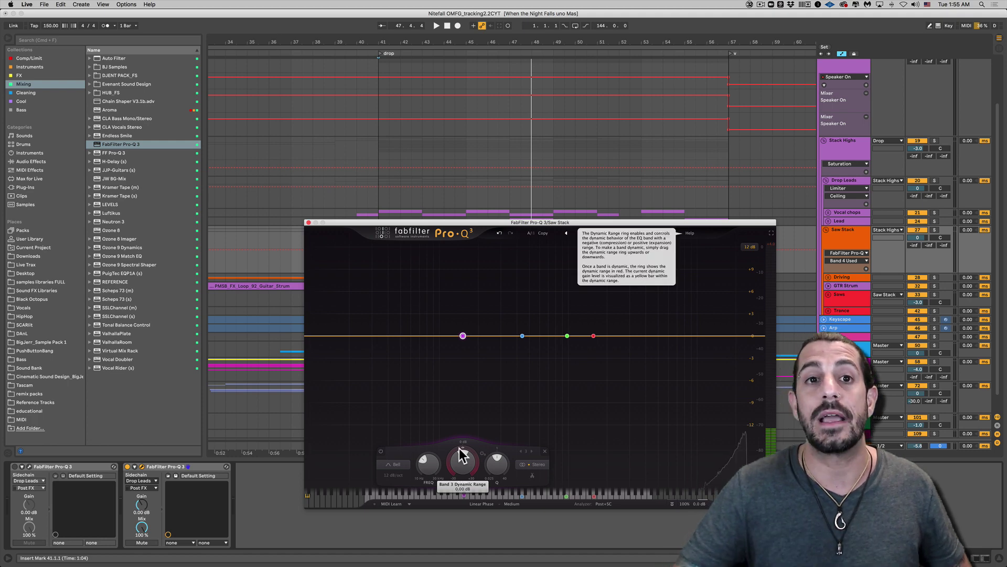
drag(458, 448, 446, 508)
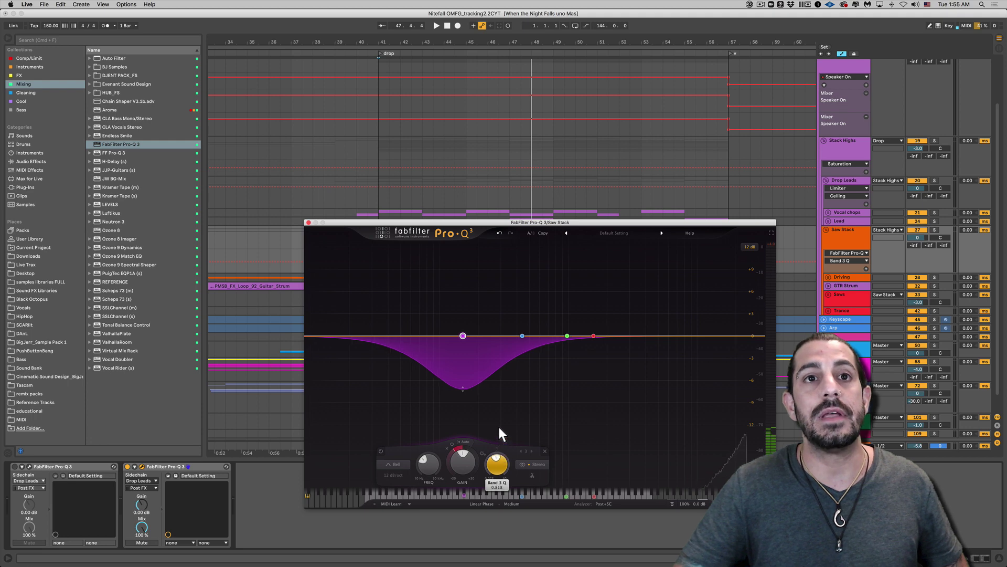
scroll(493, 462, up, 5)
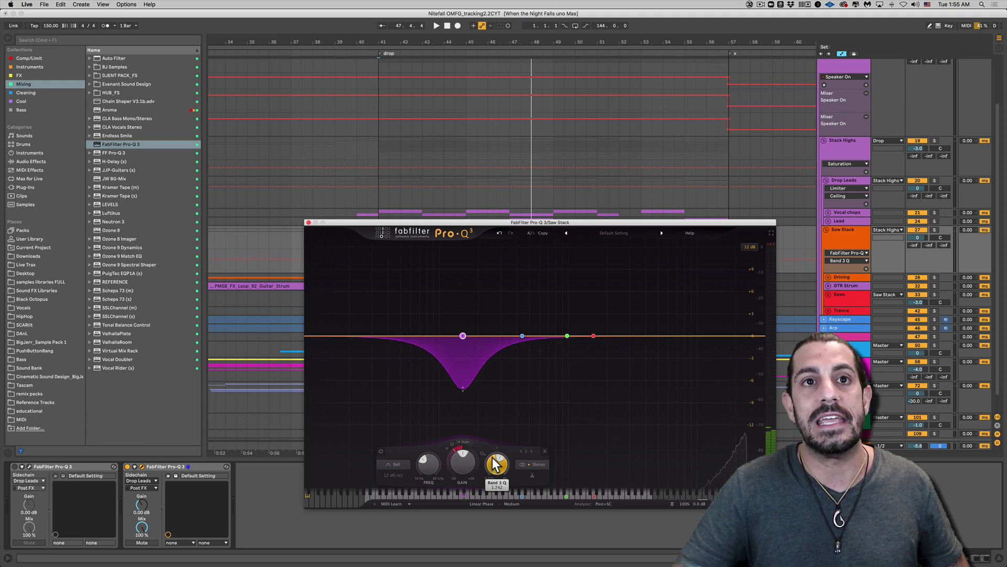
Step: Try a 5 dB trial cut near 3 kHz, delete it, and reselect the 152 Hz band
mouse_move(609, 355)
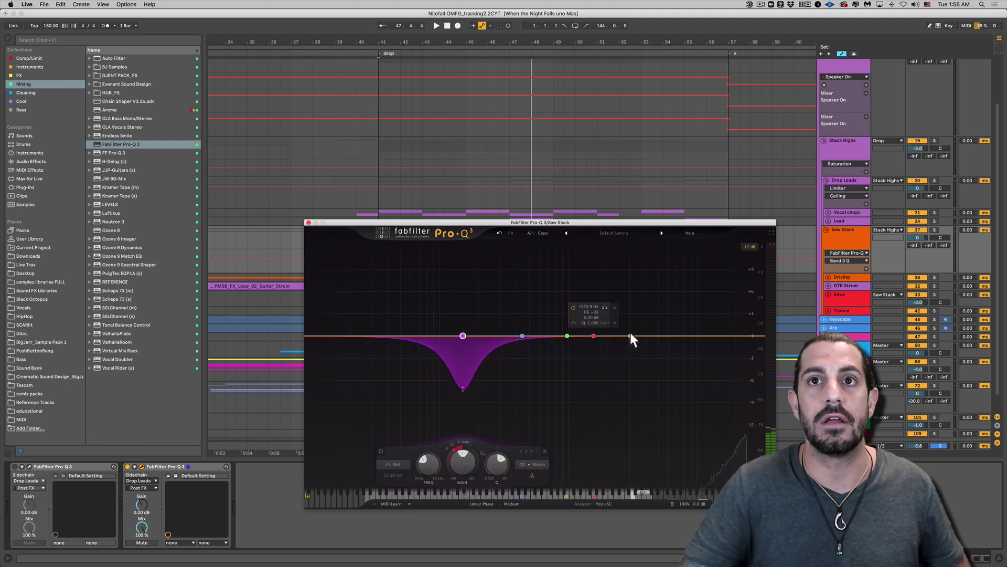
drag(631, 334, 632, 374)
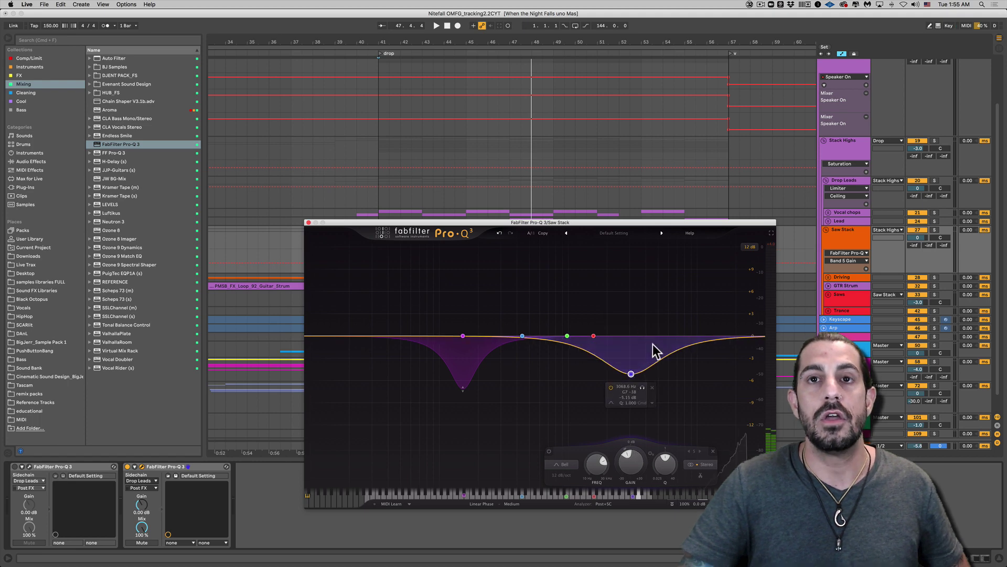
click(652, 387)
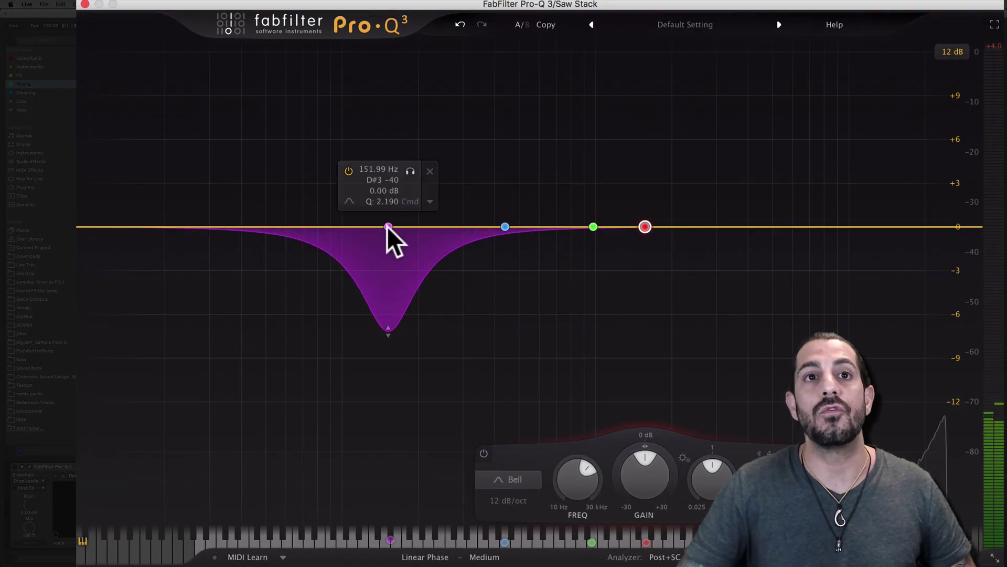
click(389, 226)
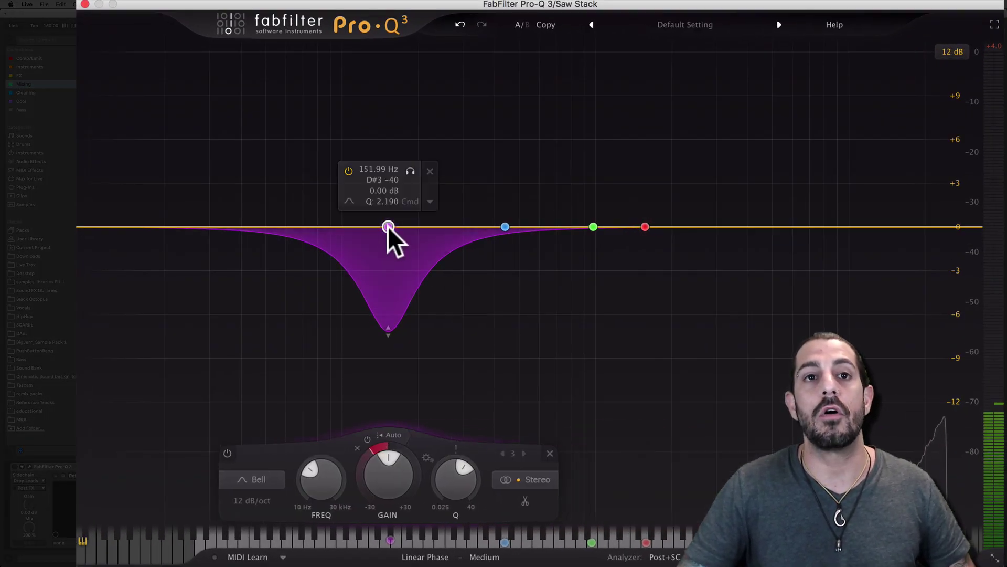
Step: Enable dynamic mode on the purple 152 Hz band and trigger it from the external sidechain
click(388, 433)
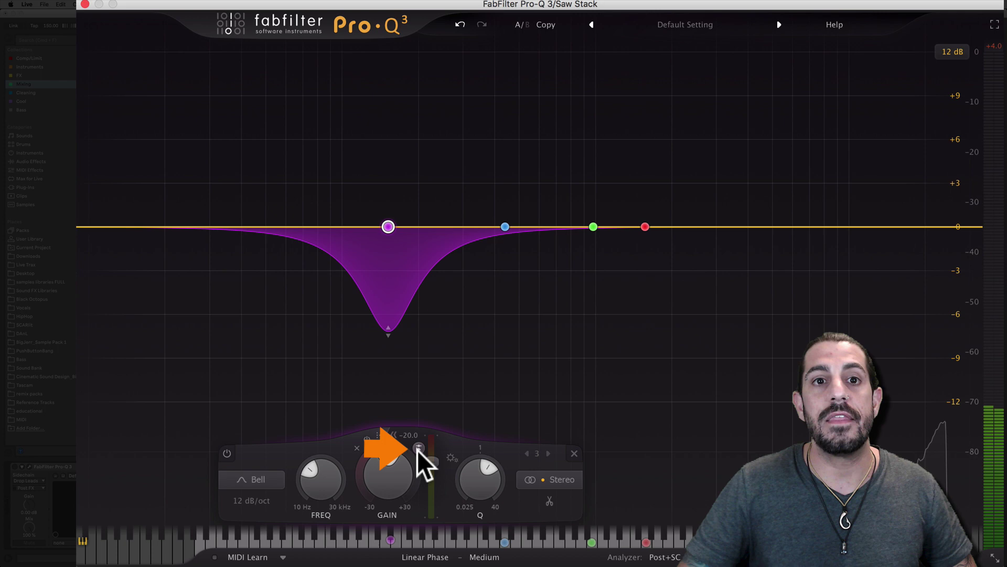
mouse_move(418, 449)
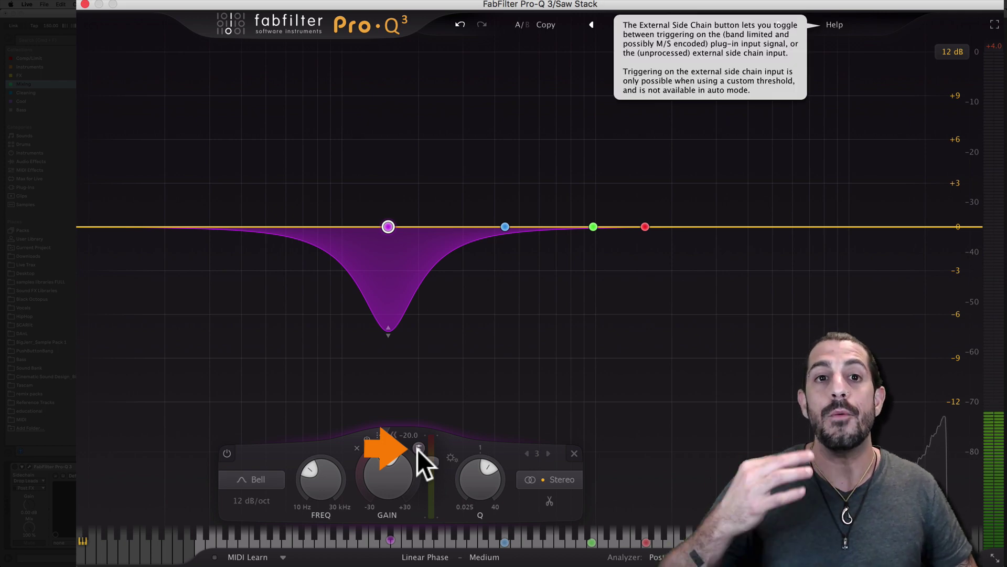
click(418, 448)
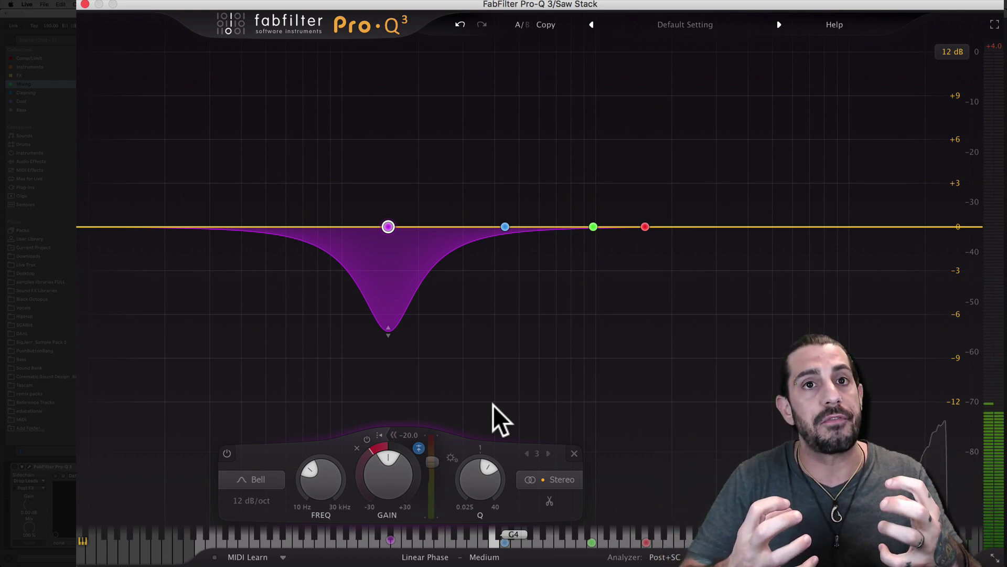
mouse_move(413, 285)
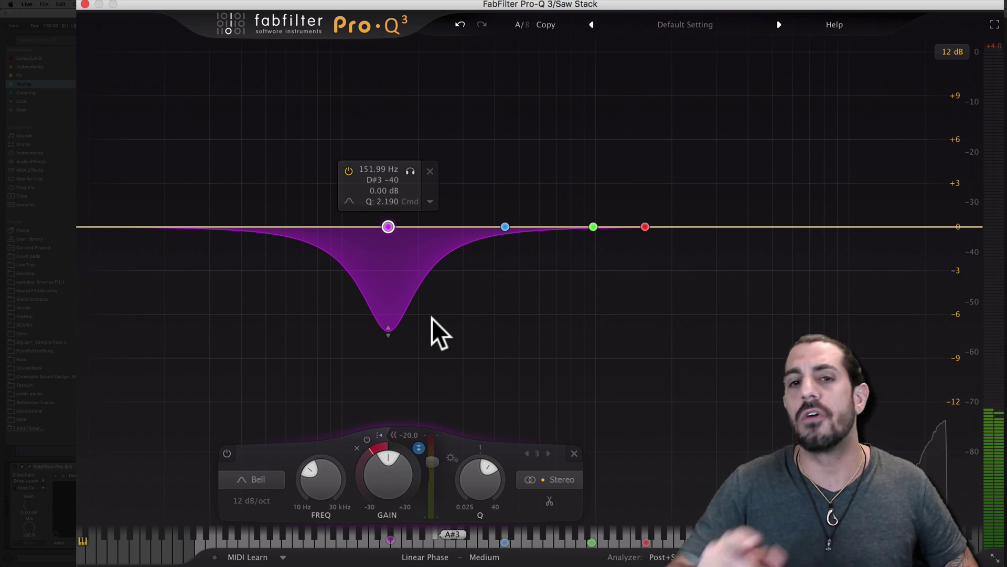
Step: While the drop plays, lower the purple band to about 137.6 Hz, then stop
key(space)
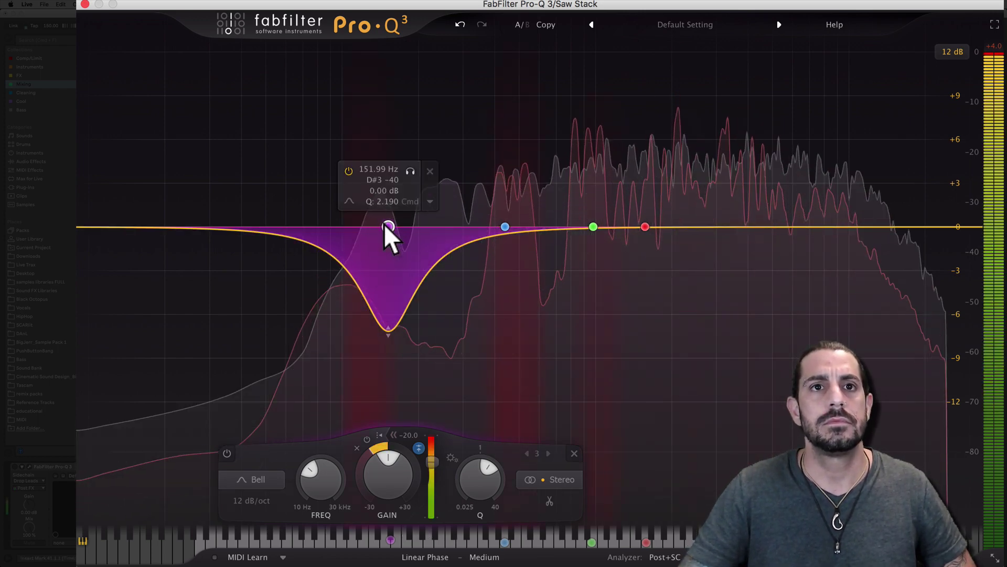
drag(384, 225, 370, 225)
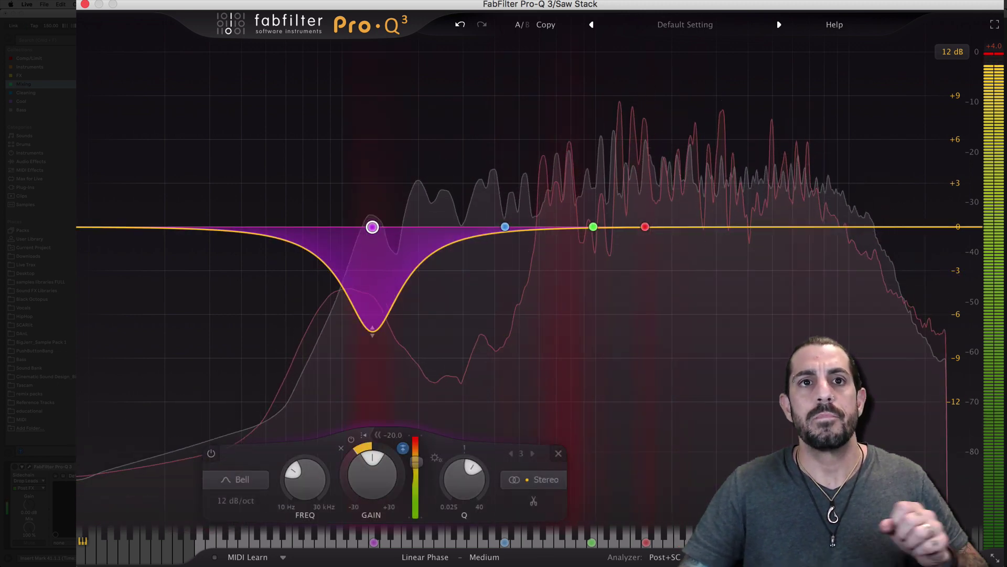
key(space)
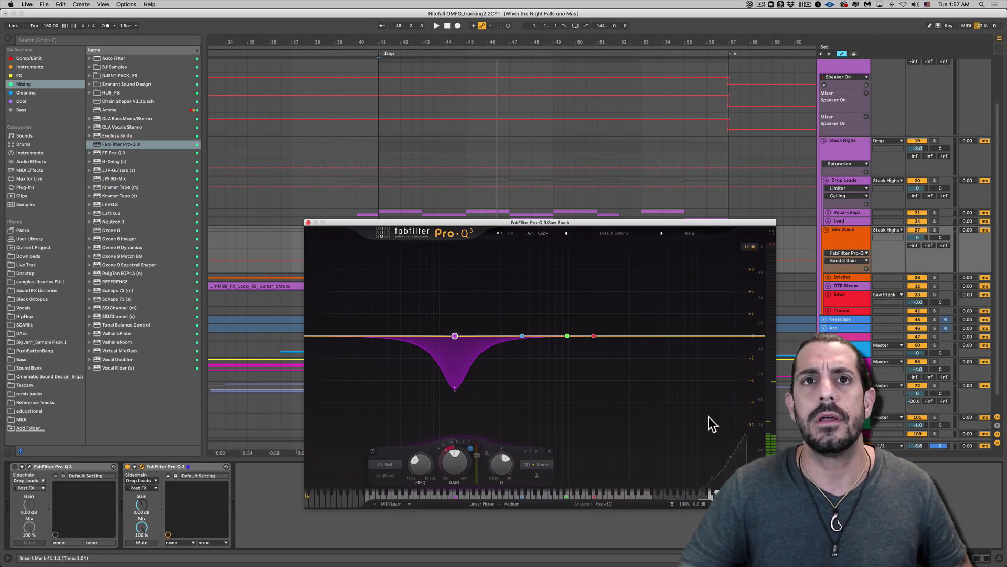
Step: Give the blue, green and red bands dynamic cuts, keying the red band from the external sidechain
click(522, 336)
drag(522, 458, 603, 479)
click(567, 336)
click(593, 335)
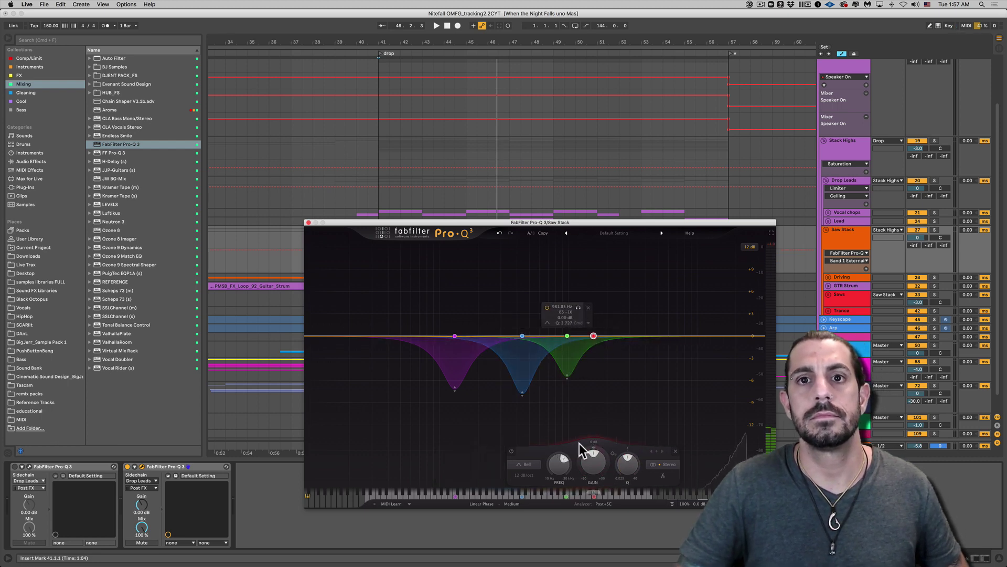
drag(579, 443, 583, 454)
click(609, 451)
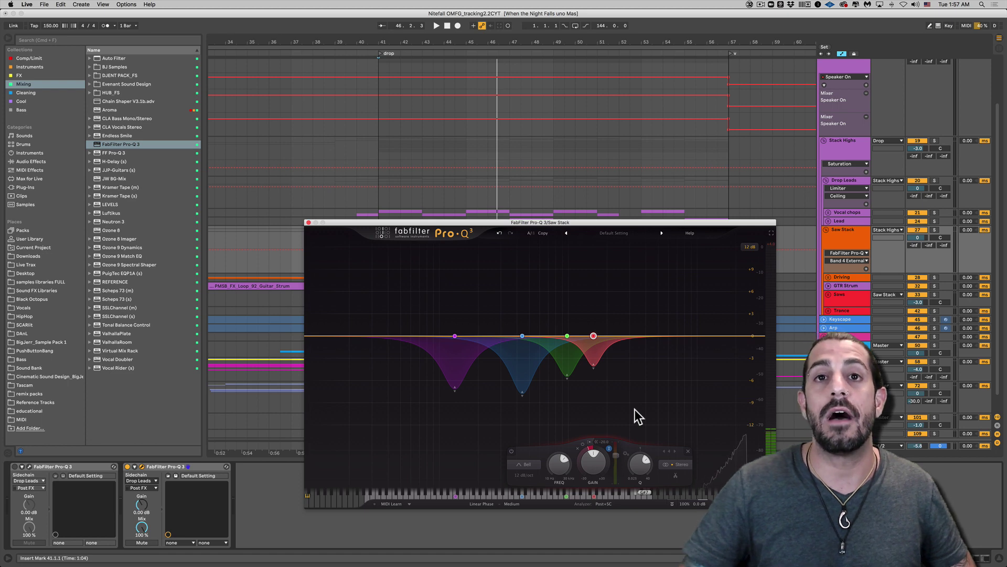
Step: While the drop plays, move the green band slightly lower in frequency, then stop
key(space)
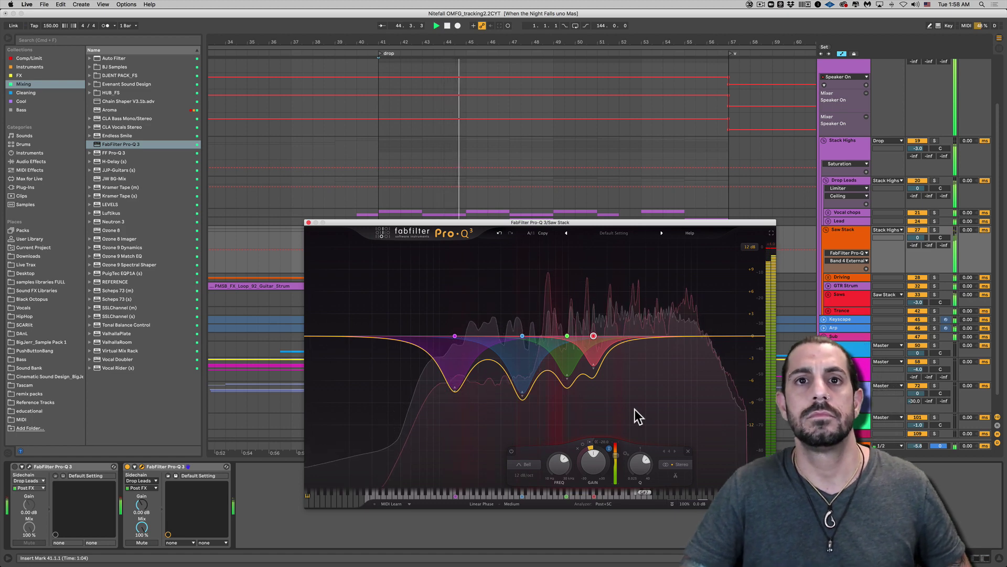
mouse_move(567, 338)
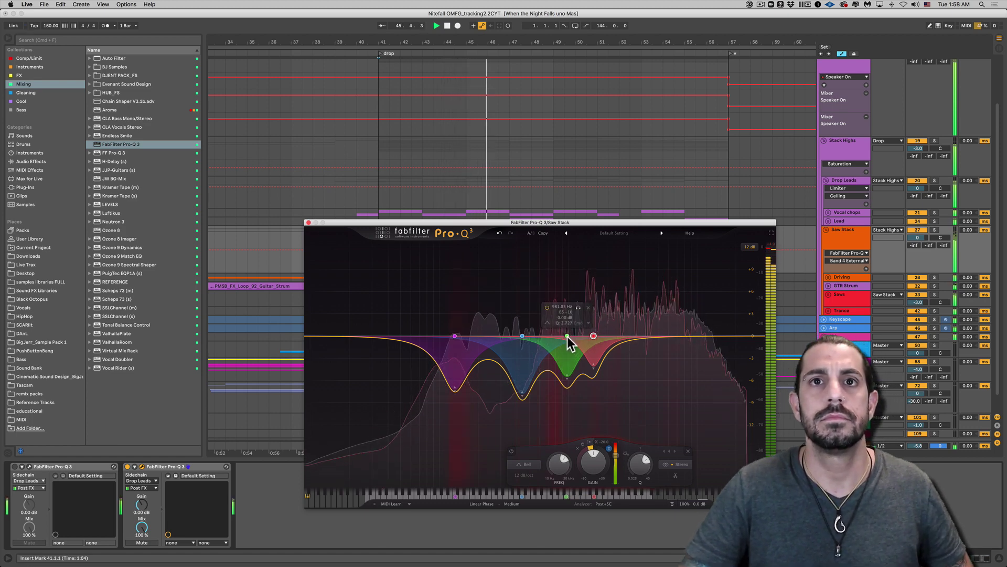
drag(568, 336, 555, 336)
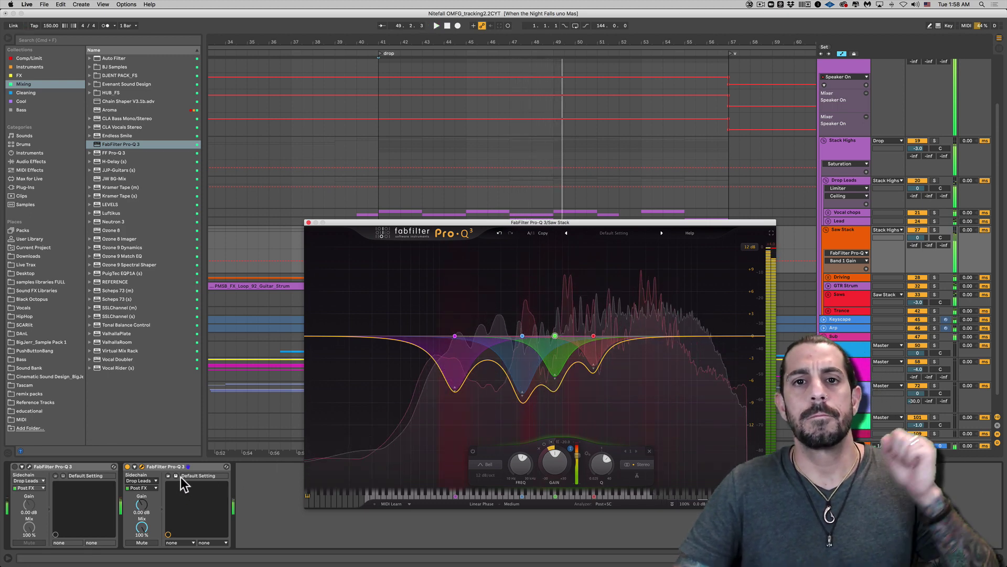
key(space)
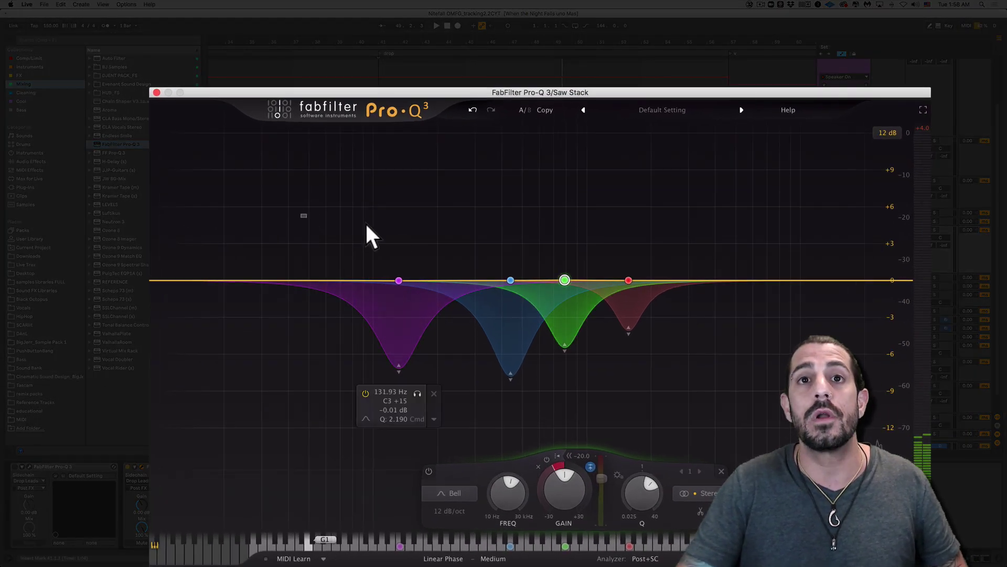
Step: Select all four Pro-Q 3 bands and switch their stereo placement from Stereo to Mid
drag(367, 236, 693, 304)
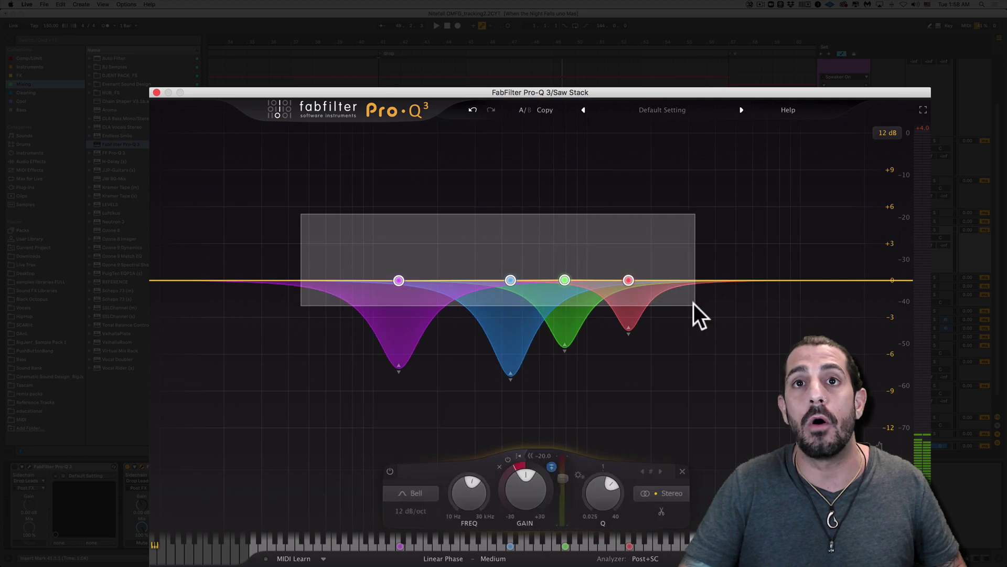
click(669, 494)
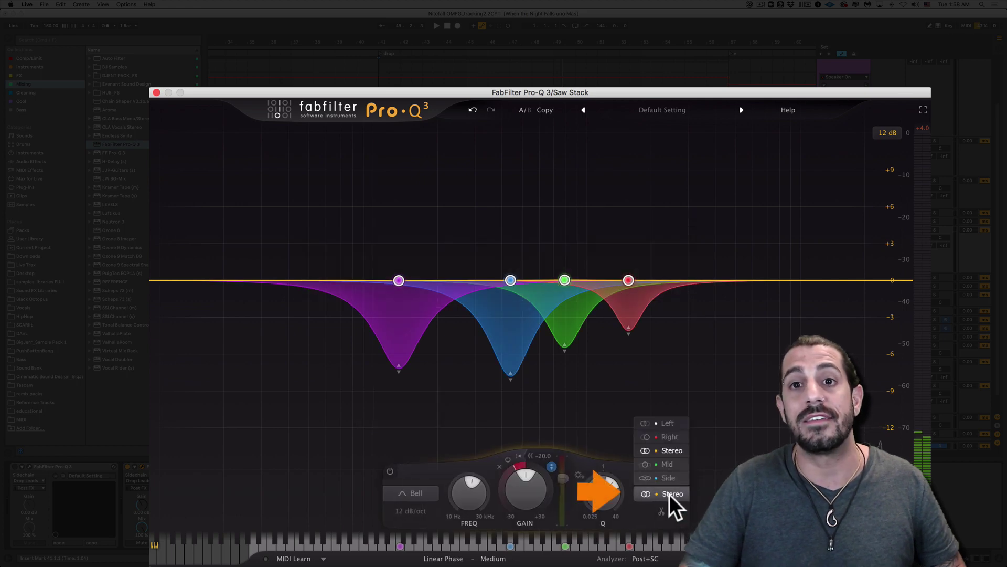
click(667, 465)
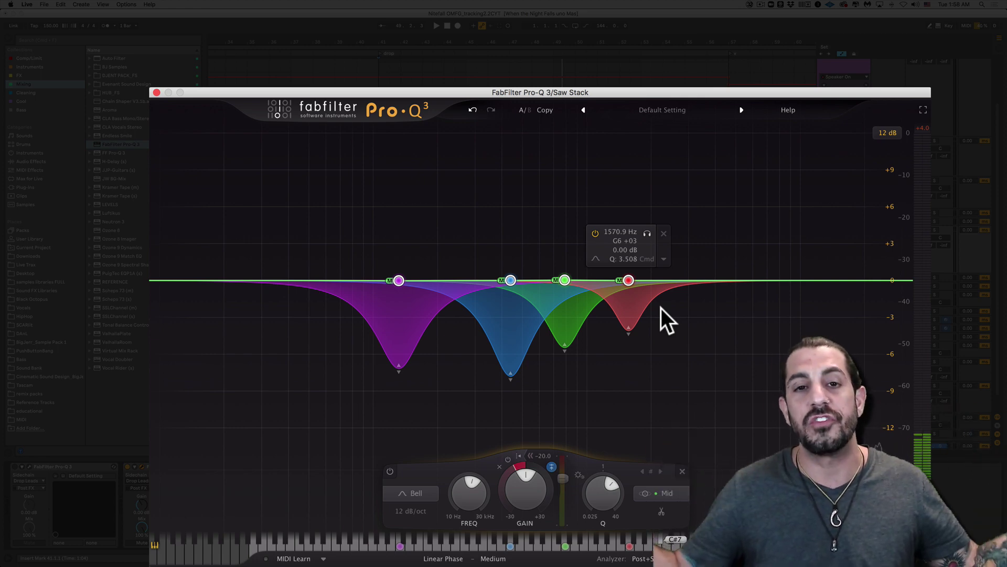
Step: Play the track to hear the mid-only cuts, then return to the Ableton session window
key(space)
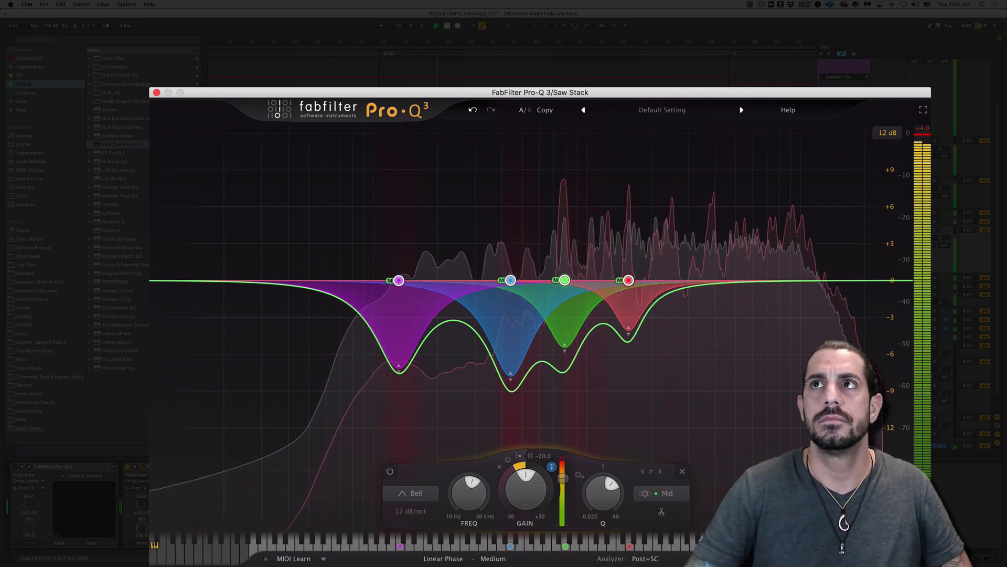
click(936, 111)
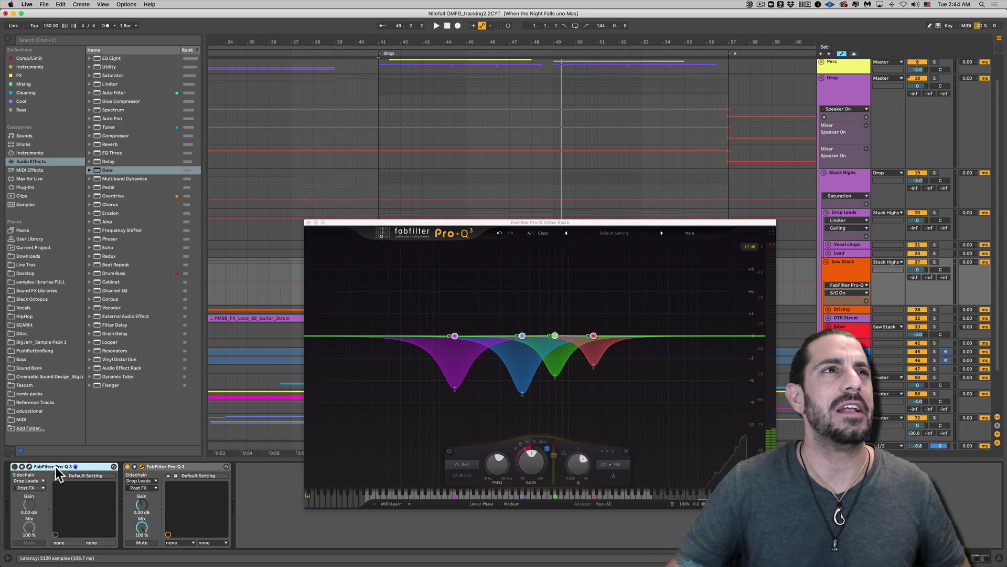
Step: Insert a Gate from Audio Effects at the start of Saw Stack's chain, before Pro-Q 3
click(113, 167)
drag(113, 169, 24, 490)
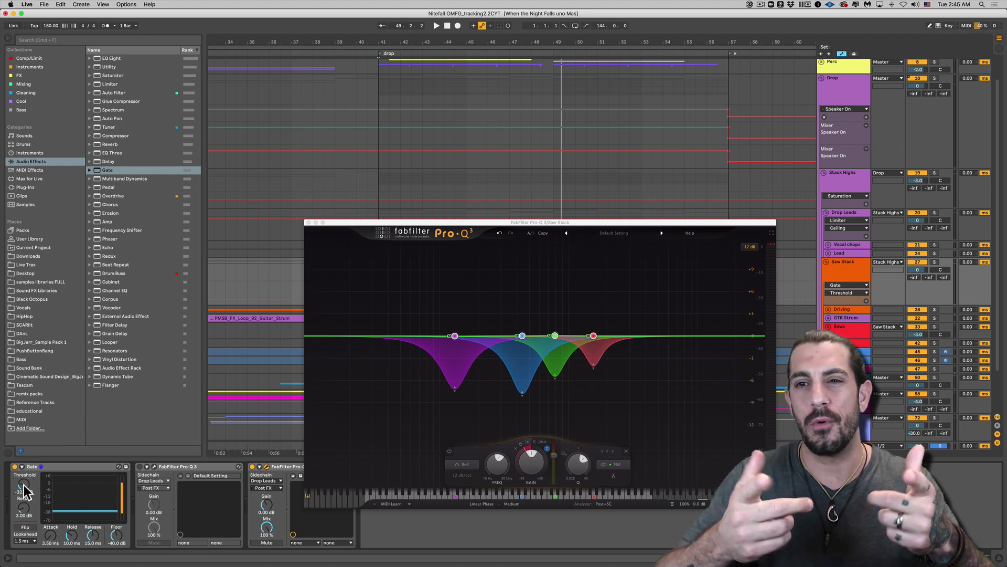
mouse_move(554, 457)
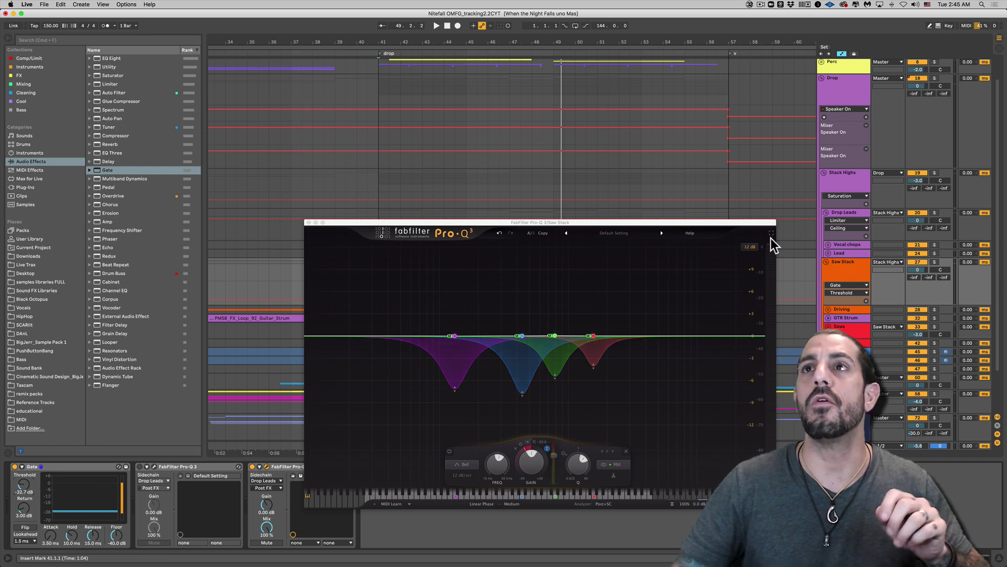
click(852, 175)
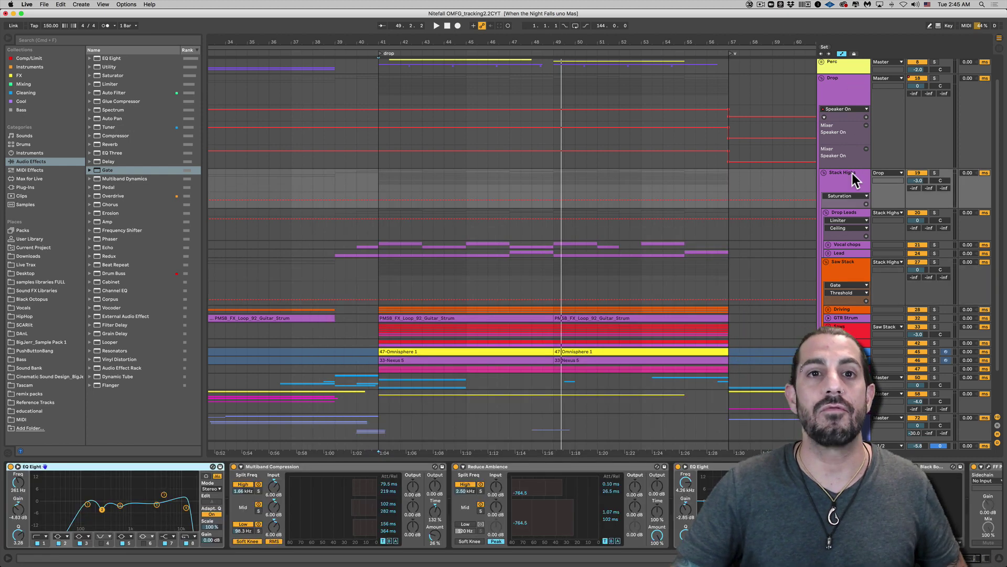
scroll(341, 504, right, 4)
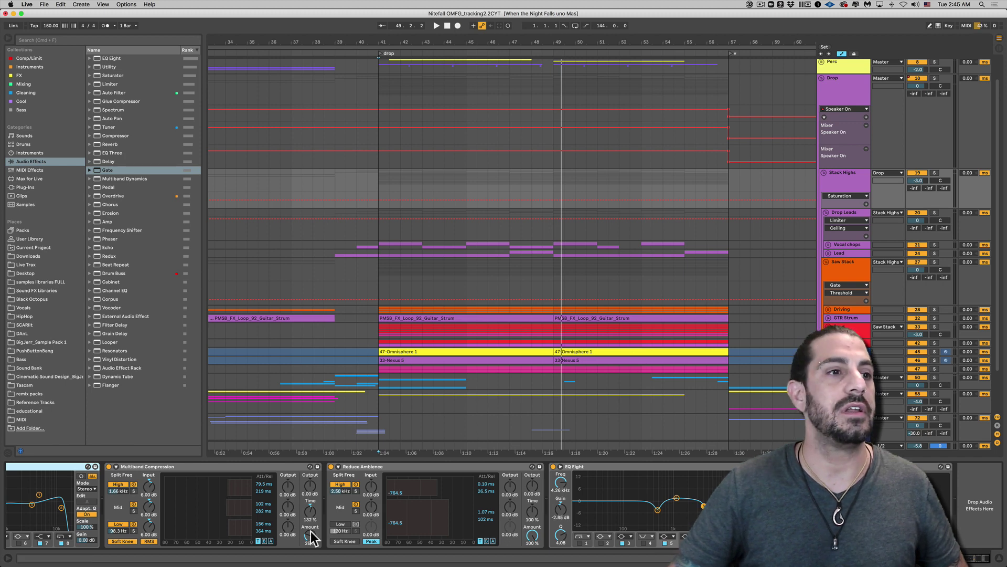
click(840, 266)
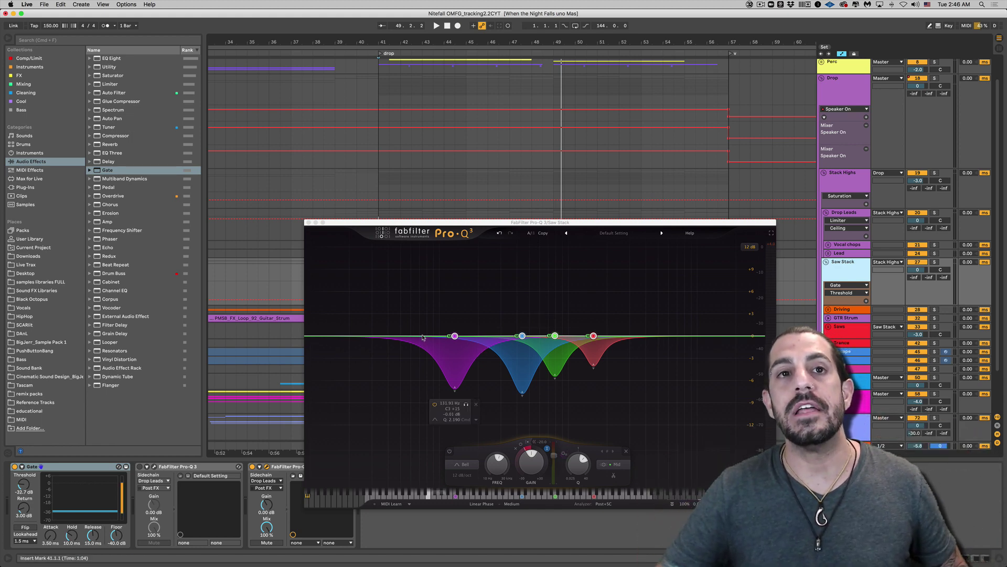
Step: Drop the 439.62 Hz blue band's dynamic threshold to about -20.6 dB
click(454, 337)
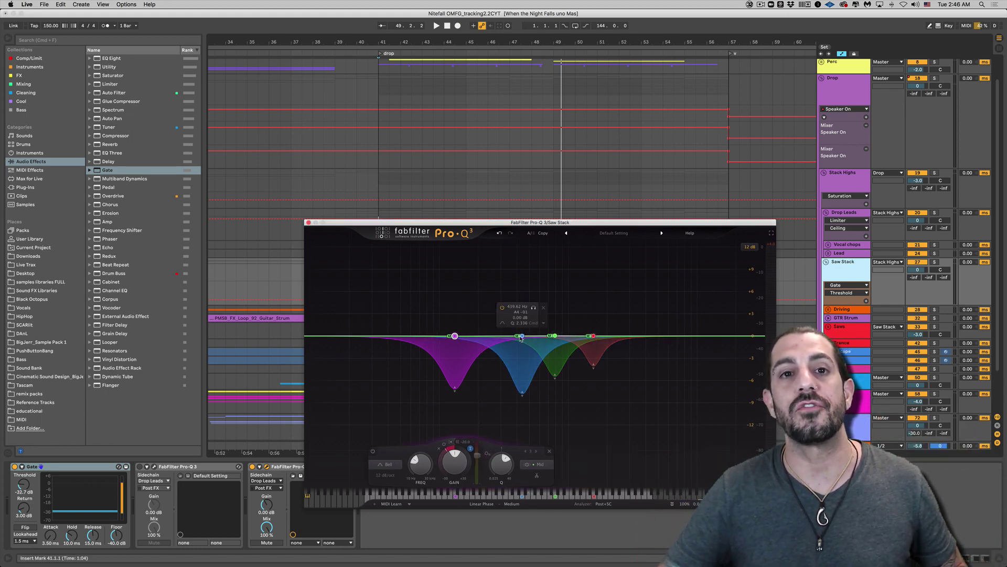
click(522, 336)
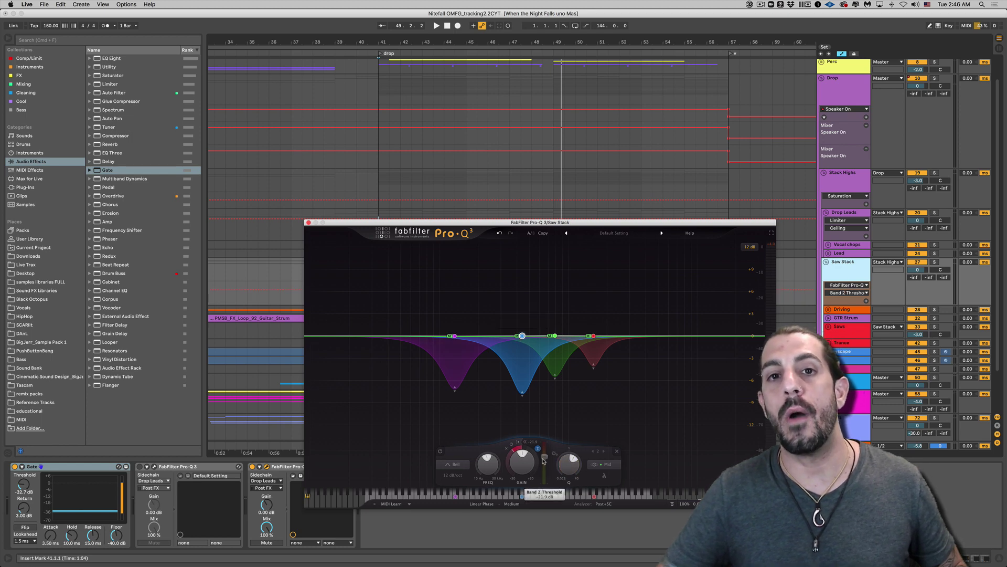
drag(544, 455, 544, 458)
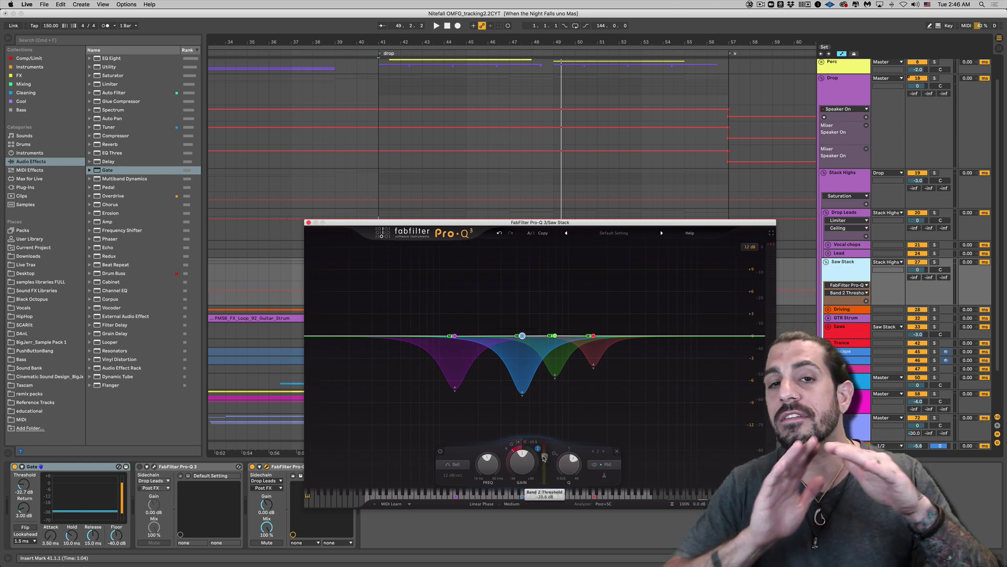